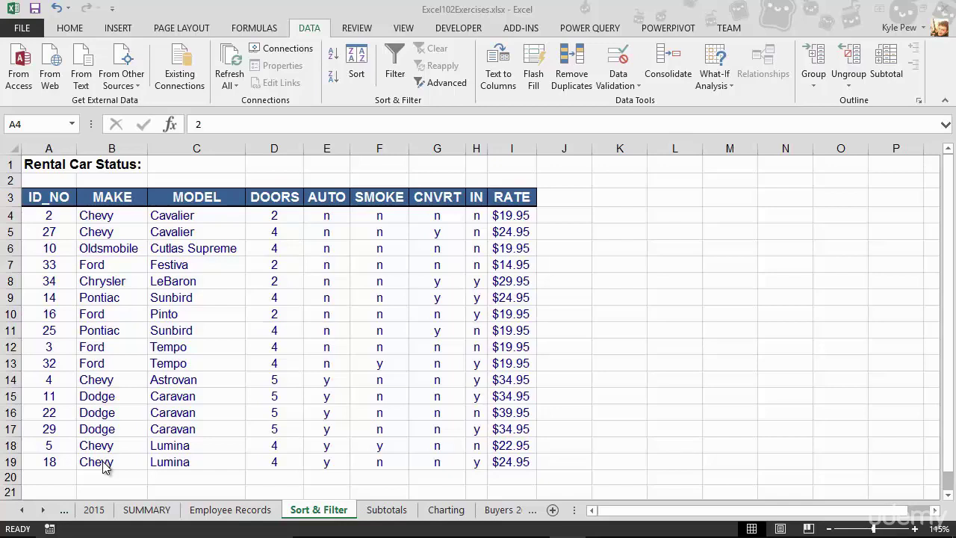
- Select the MAKE column cells from B4 down to B30, including the empty rows below the car list
click(97, 215)
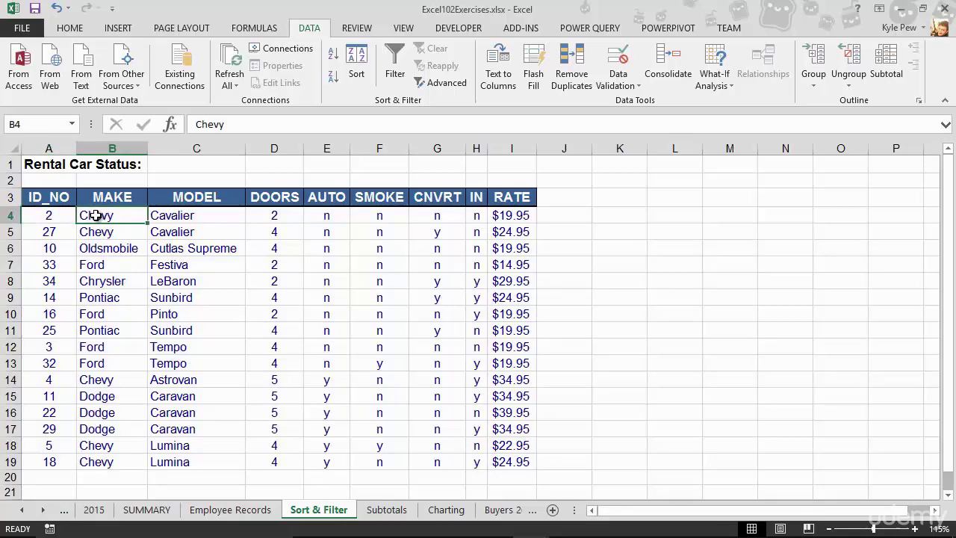
scroll(125, 374, down, 2)
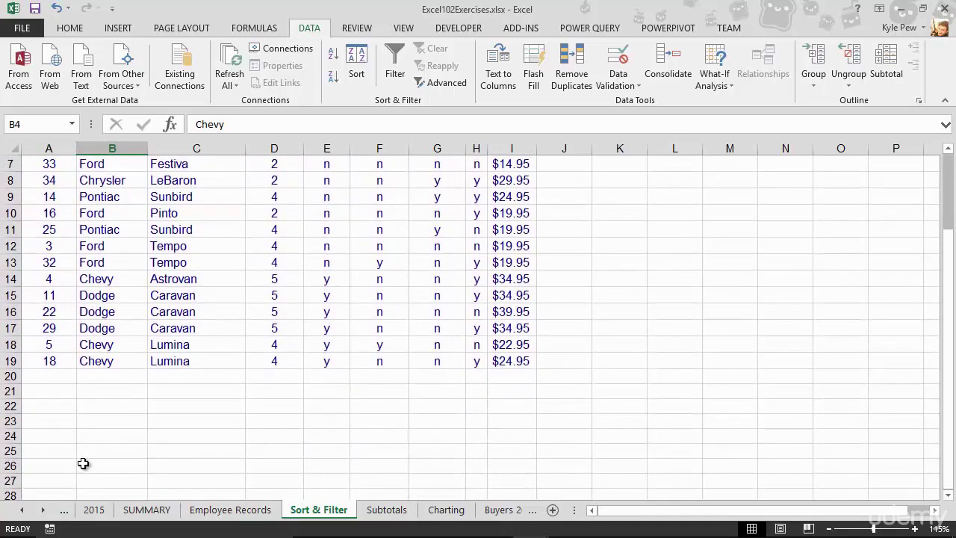
scroll(104, 473, down, 1)
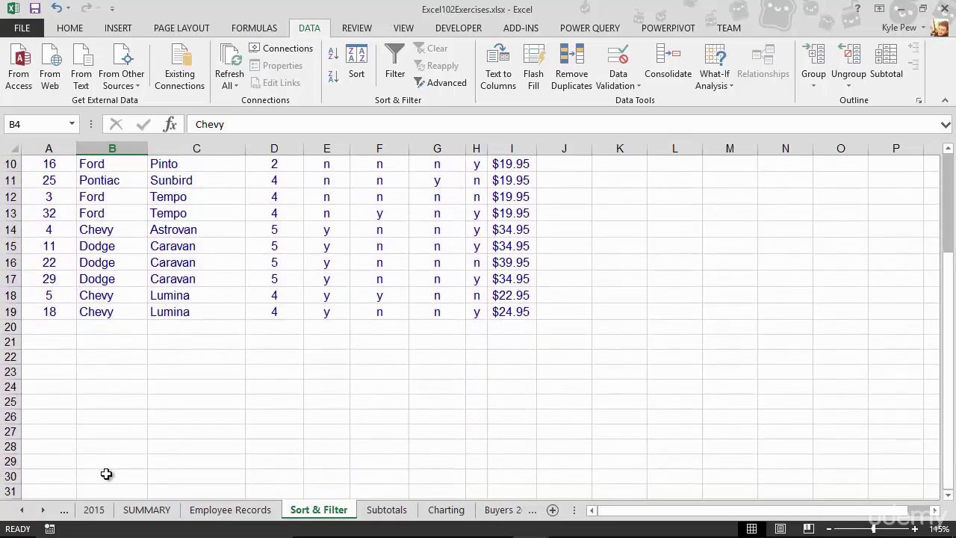
shift+click(101, 478)
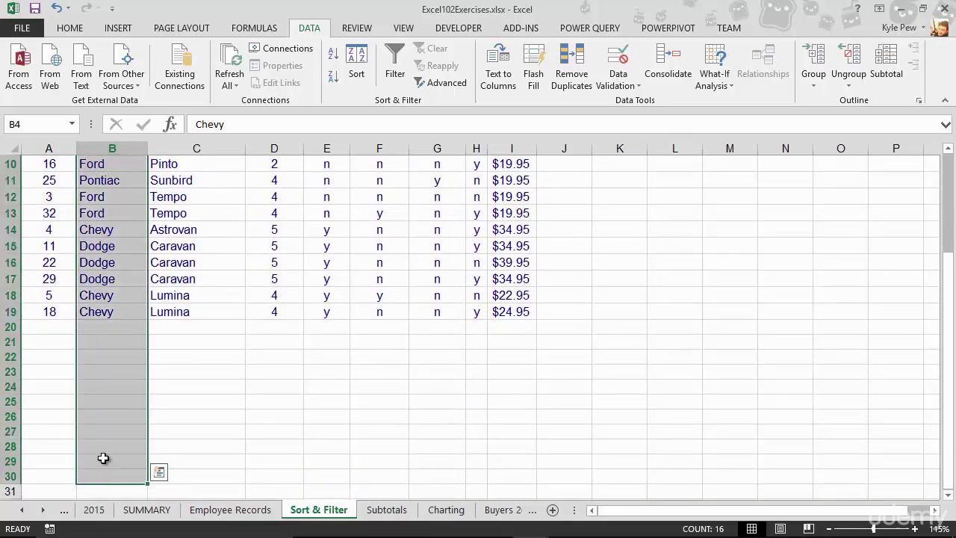
scroll(103, 458, up, 3)
scroll(103, 457, down, 4)
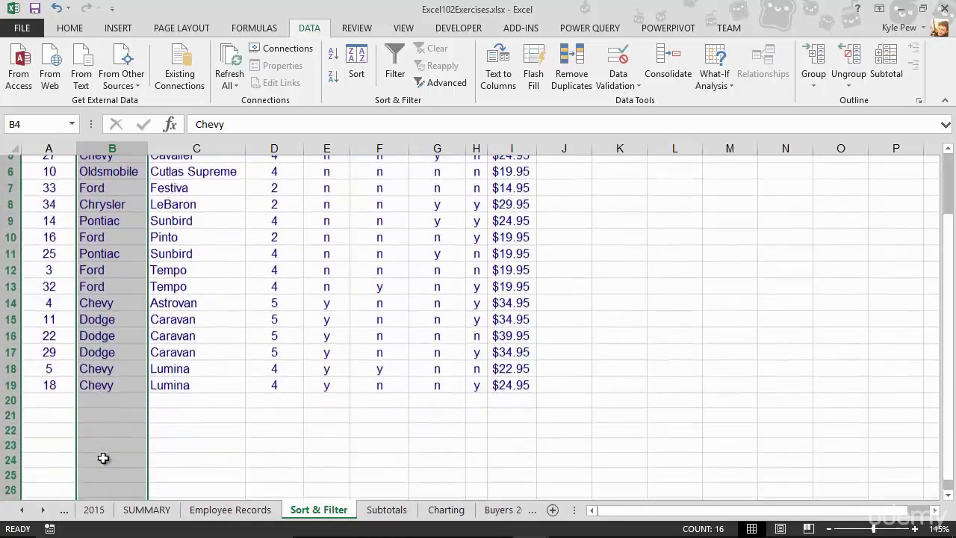
scroll(103, 457, up, 4)
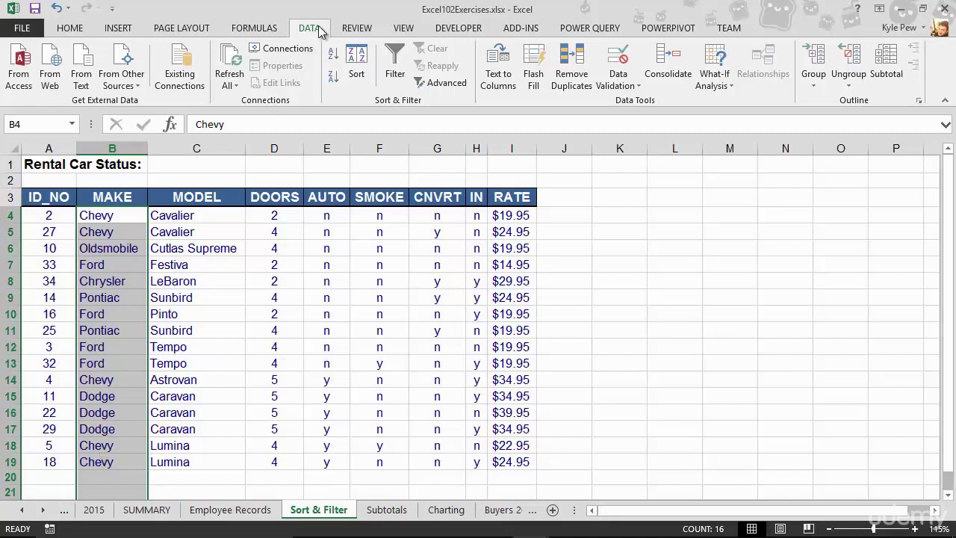
- Apply data validation to the selected MAKE cells, allowing a List with the source Chevy, Ford, Pontiac, Dodge
click(620, 85)
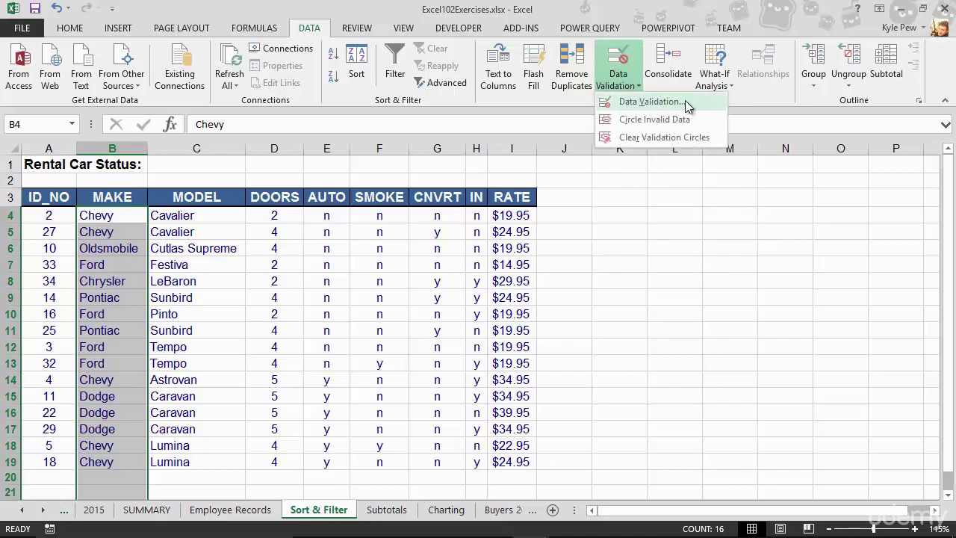
click(658, 103)
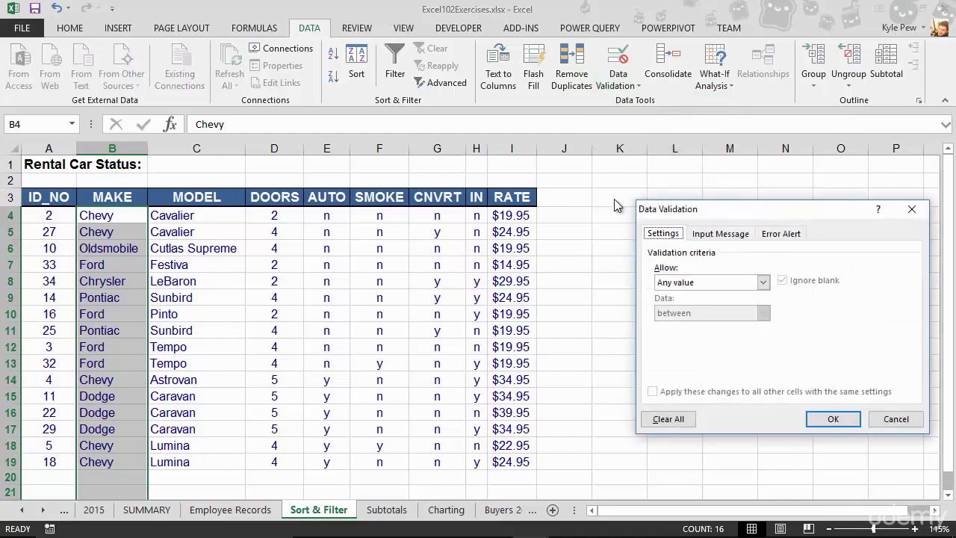
drag(699, 202, 223, 148)
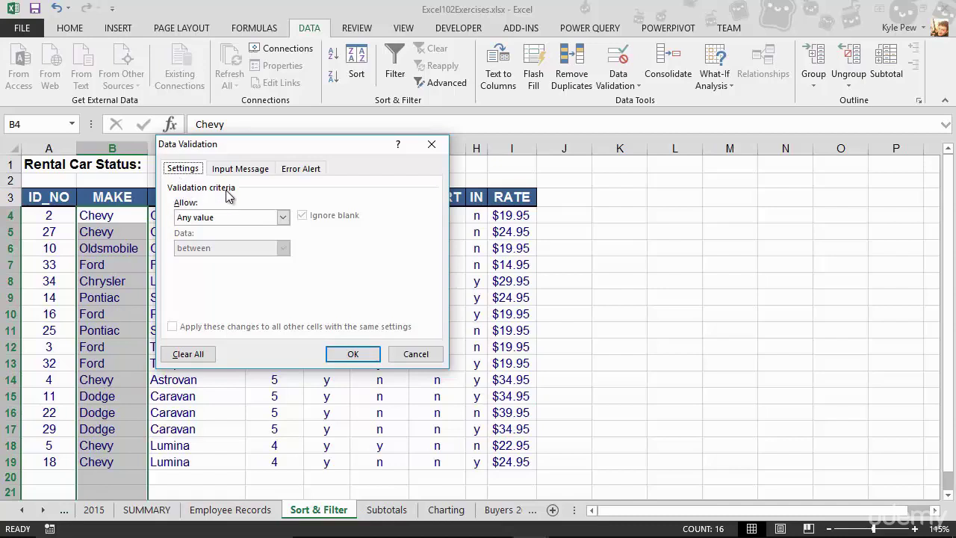
click(192, 224)
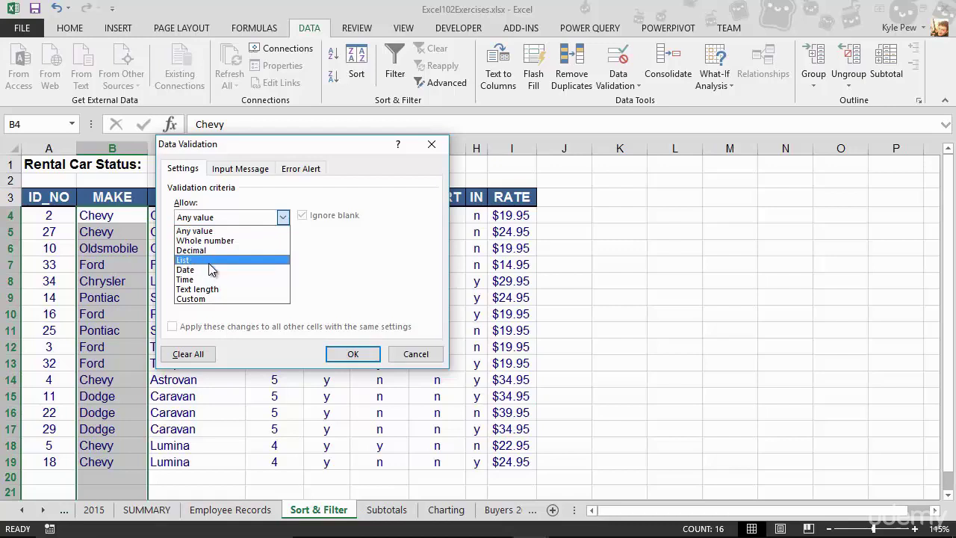
click(192, 261)
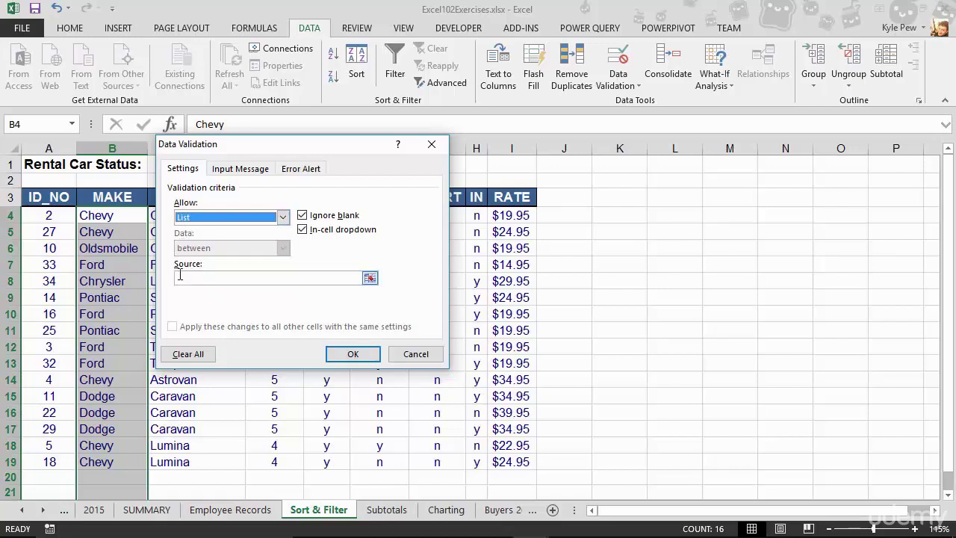
click(180, 275)
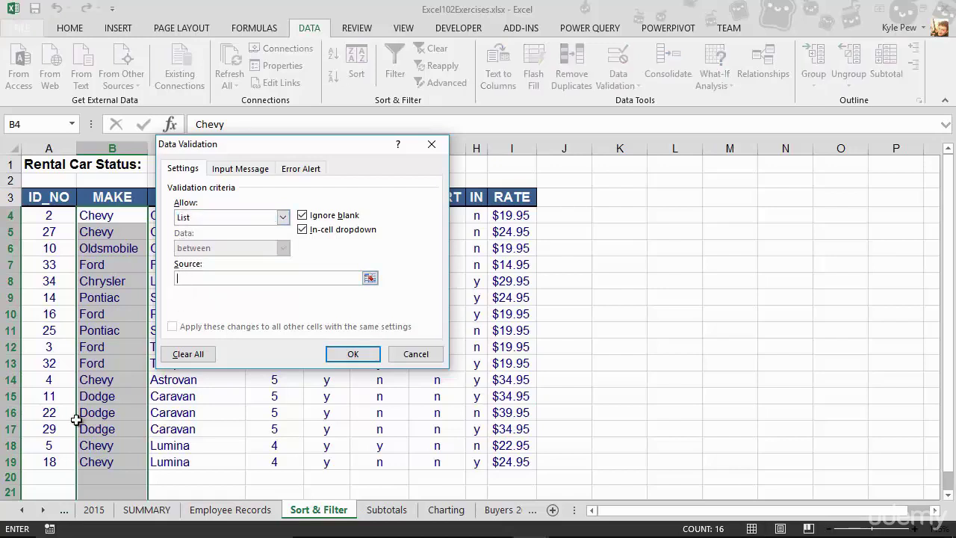
text(Chevy, Ford, Pontiac)
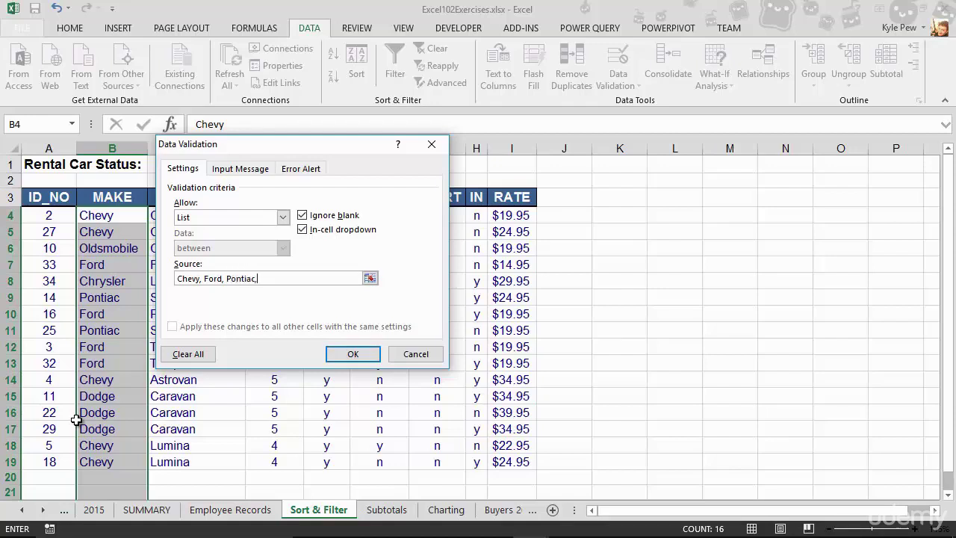
text(, Dodge)
click(344, 354)
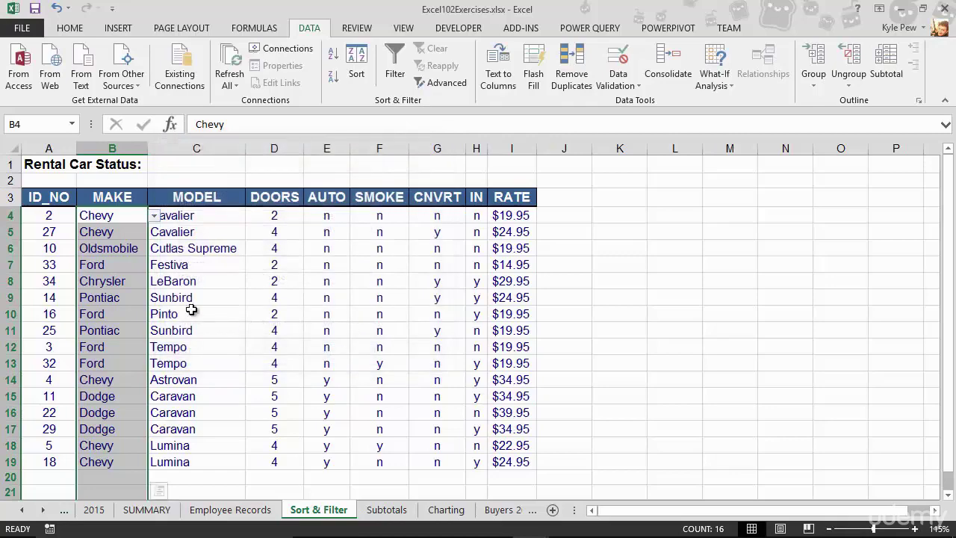
- Add a car record in row 20 with ID 100, Ford chosen from the make dropdown, and model Mustang
scroll(132, 312, down, 2)
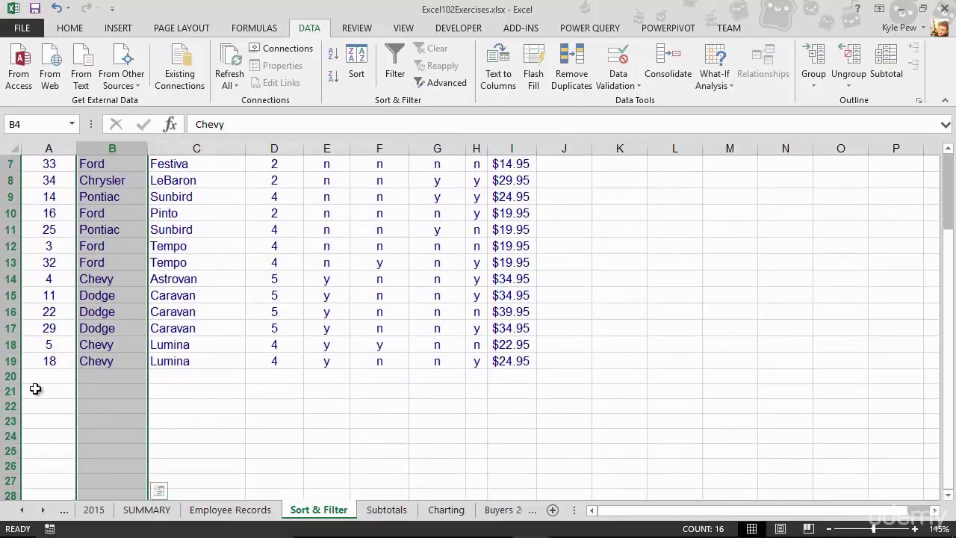
click(38, 379)
text(100)
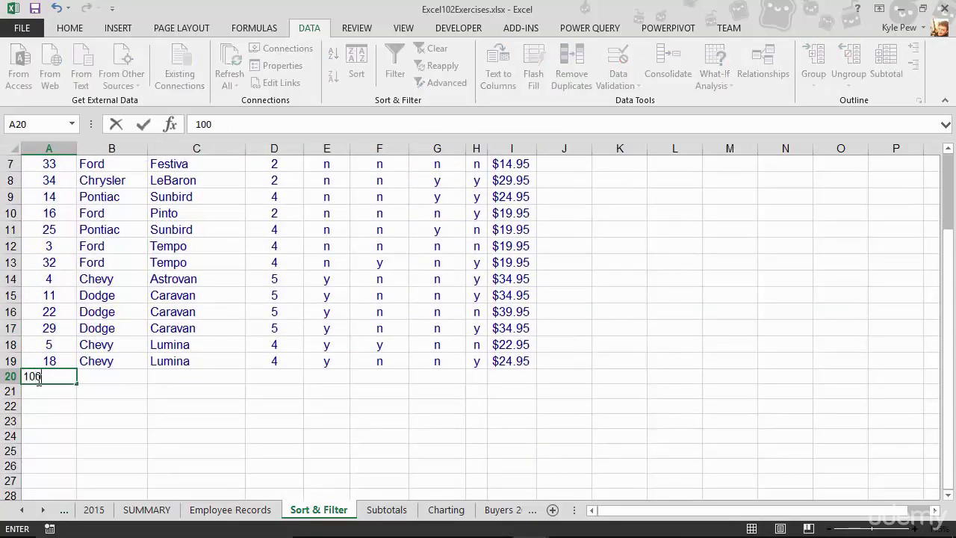
key(Tab)
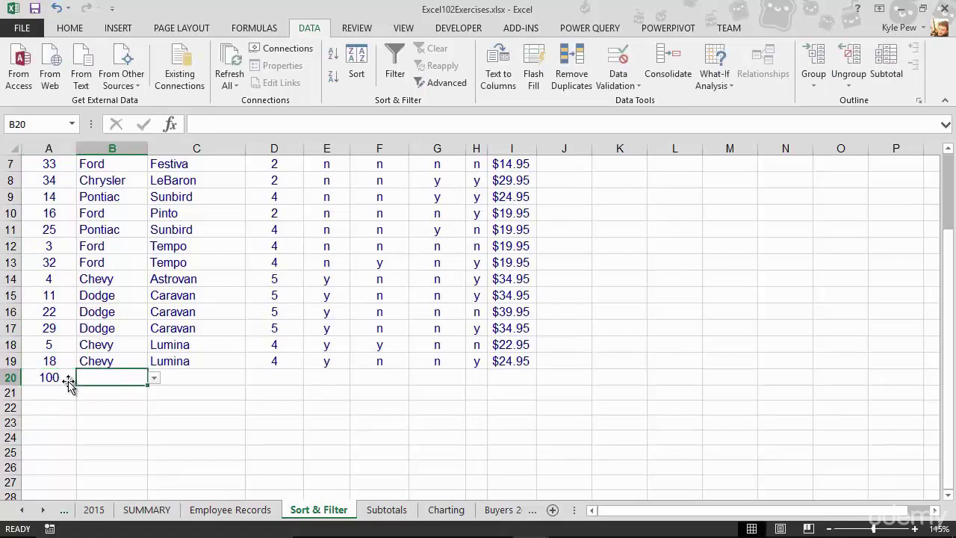
click(153, 378)
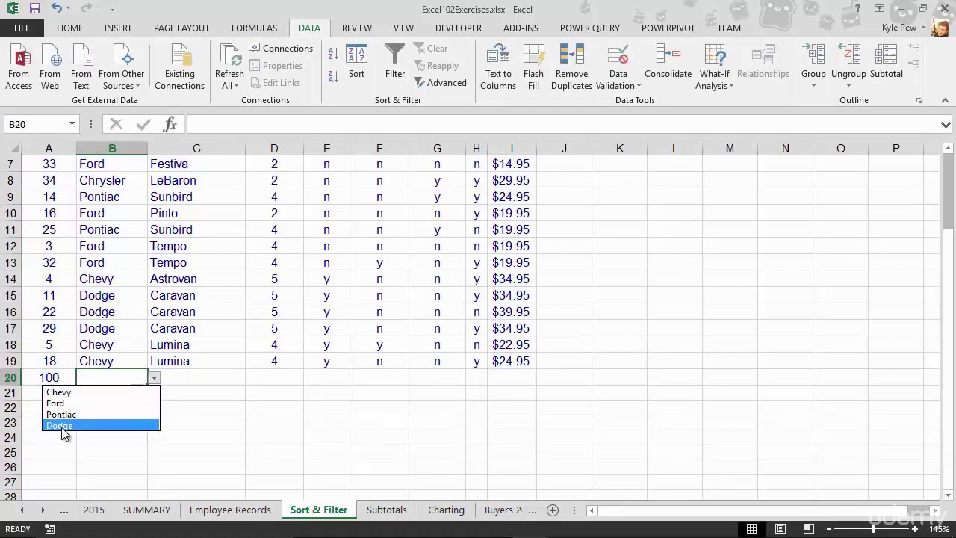
click(59, 403)
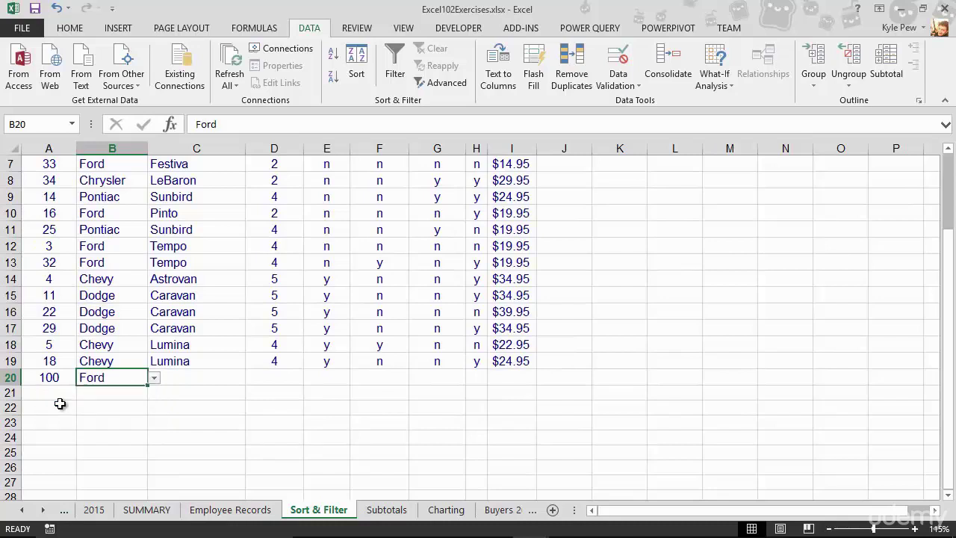
key(Tab)
text(Mustang)
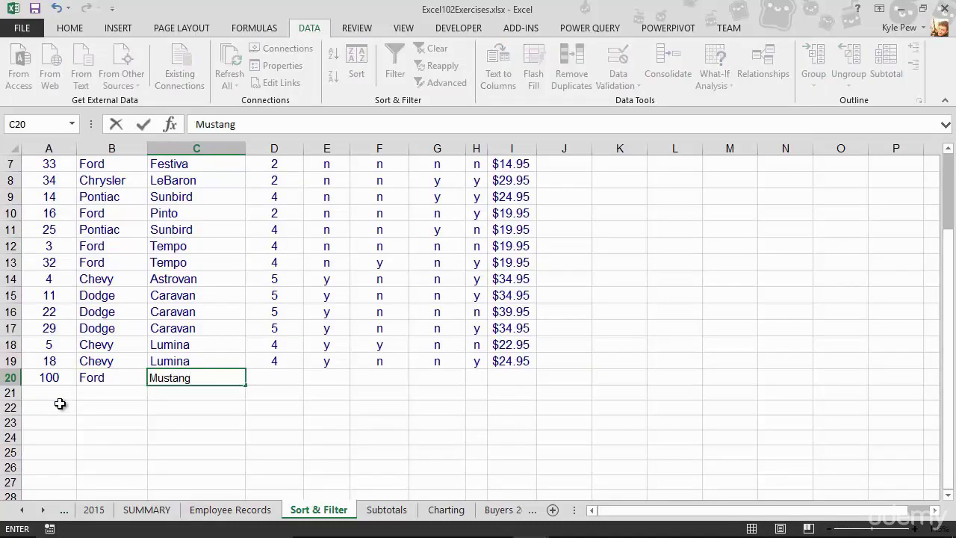
key(Tab)
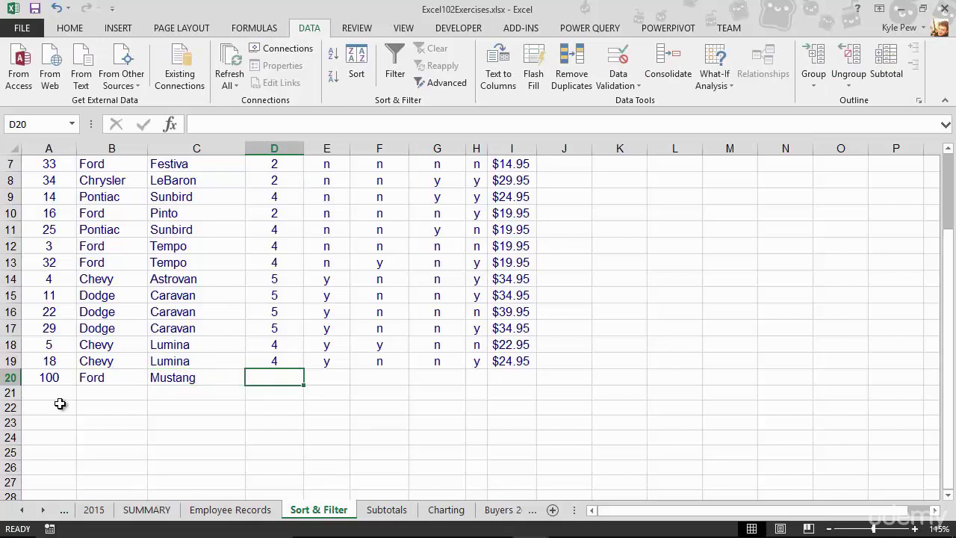
- Start another car record in row 21 by entering 110 as its ID number
click(61, 390)
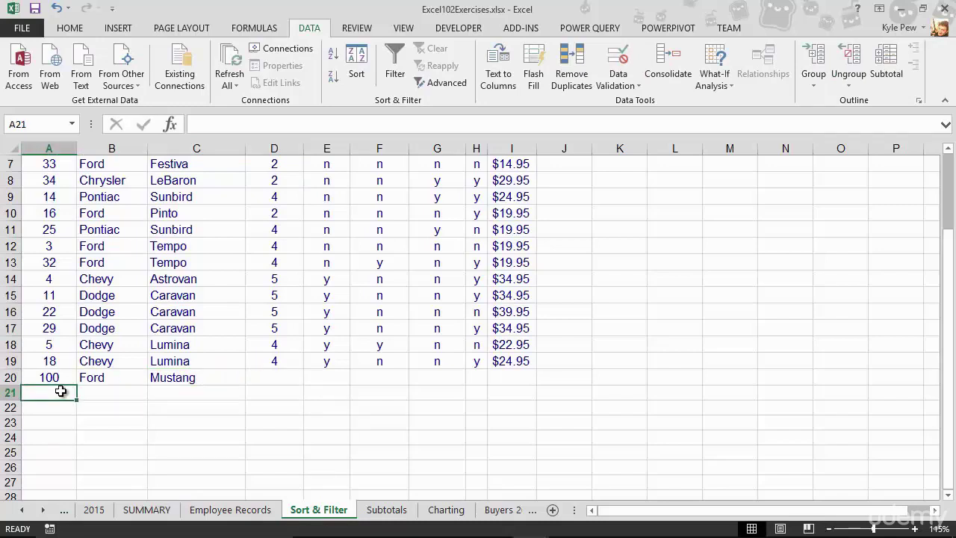
text(110)
key(Tab)
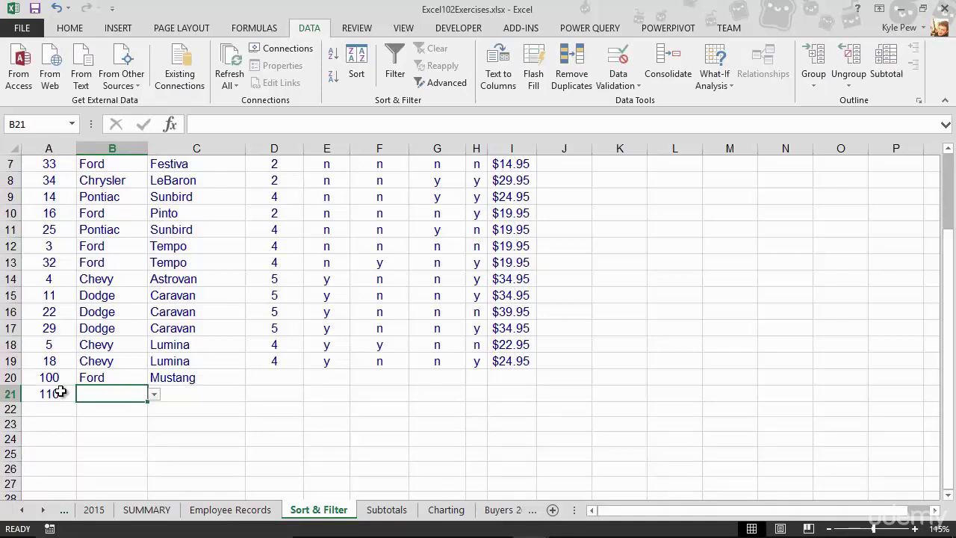
- Try to enter Porsche as the make in cell B21 to test the validation, and cancel the entry
text(Porsch)
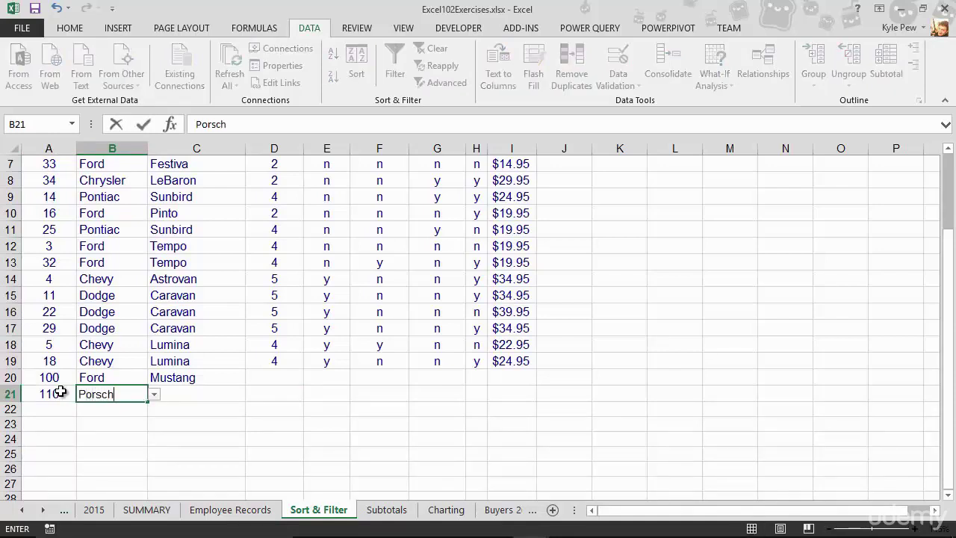
text(e)
key(Return)
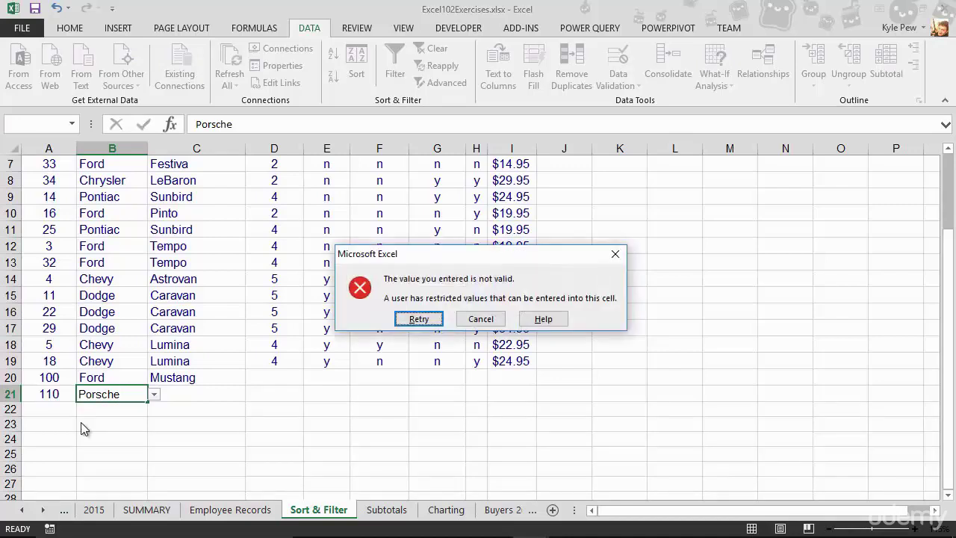
drag(372, 255, 128, 230)
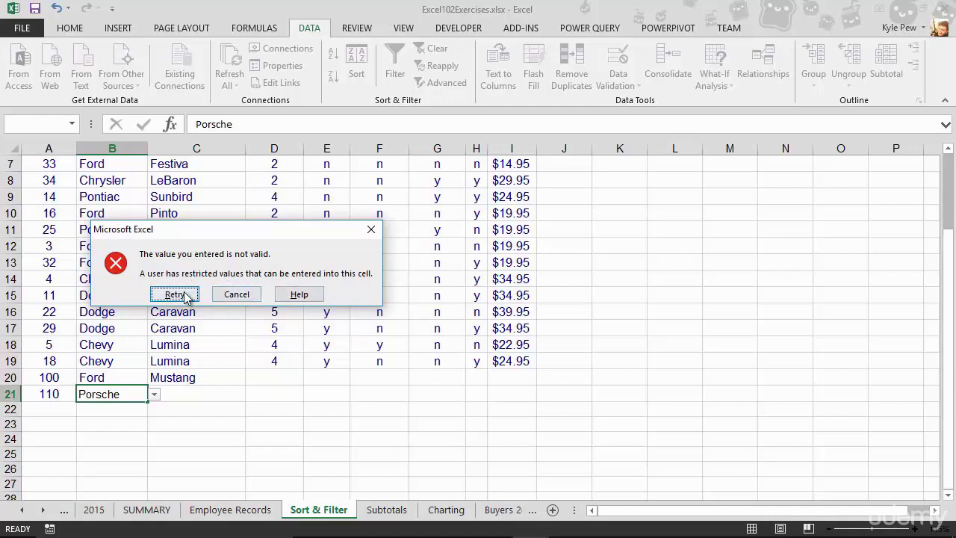
click(227, 295)
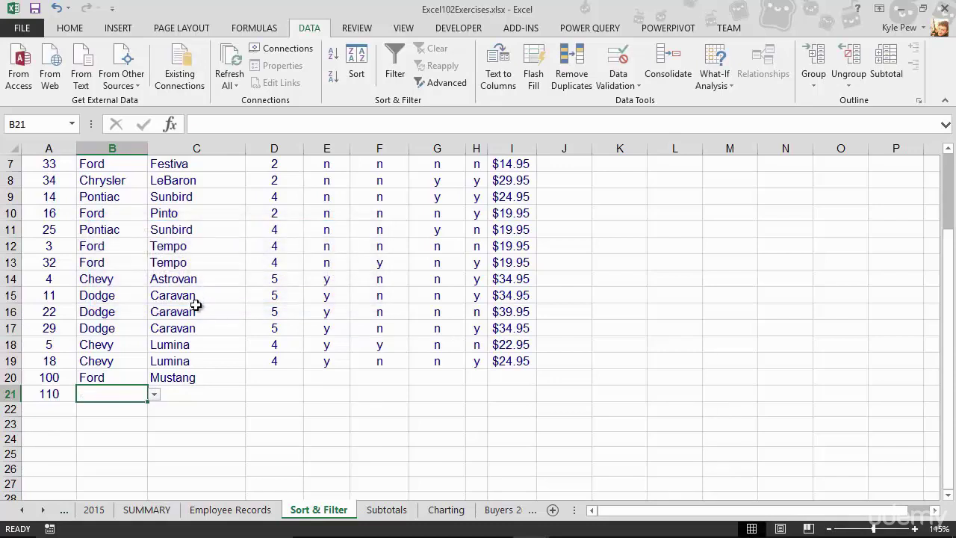
- Set the make in cell B21 to Chevy from the cell's list of allowed values
click(154, 395)
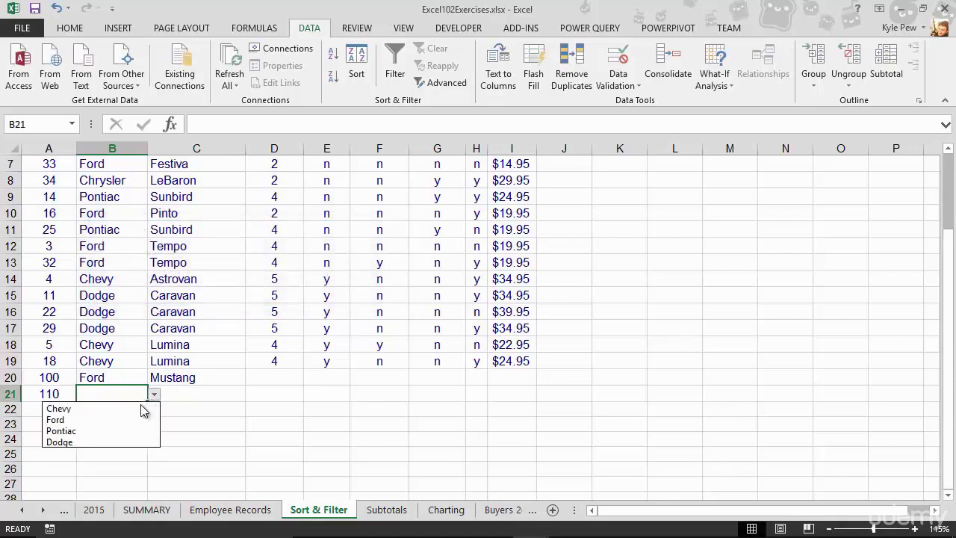
click(59, 410)
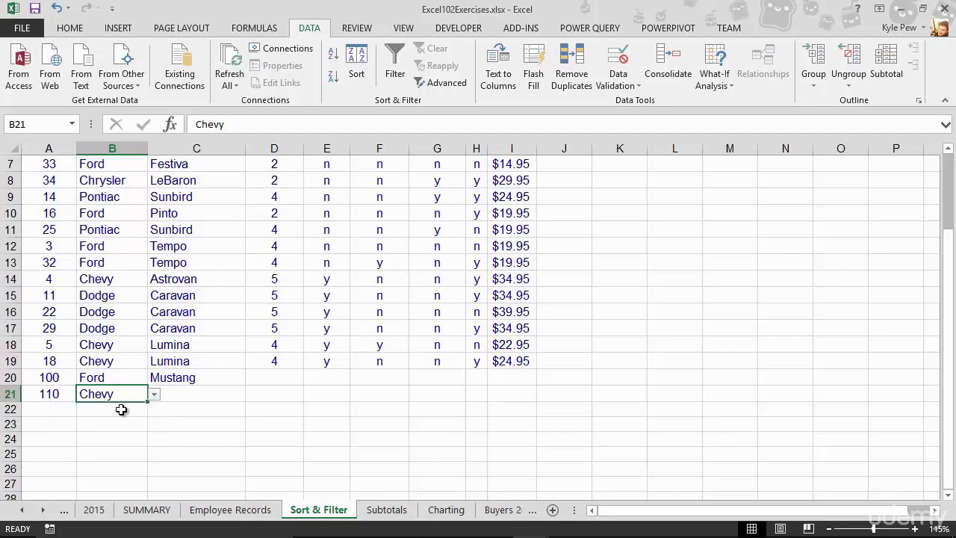
- Circle the invalid data in the rental car list according to the validation rule
scroll(121, 409, up, 2)
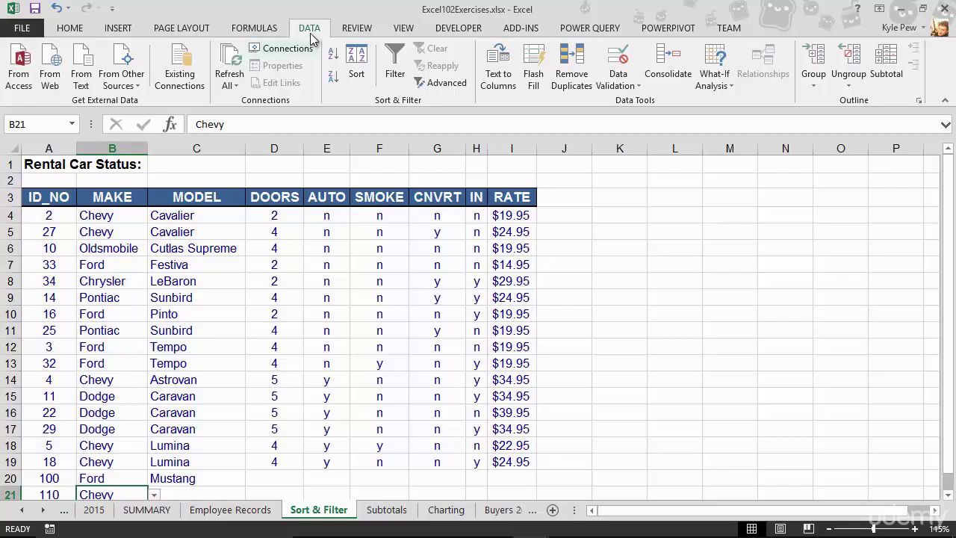
click(626, 86)
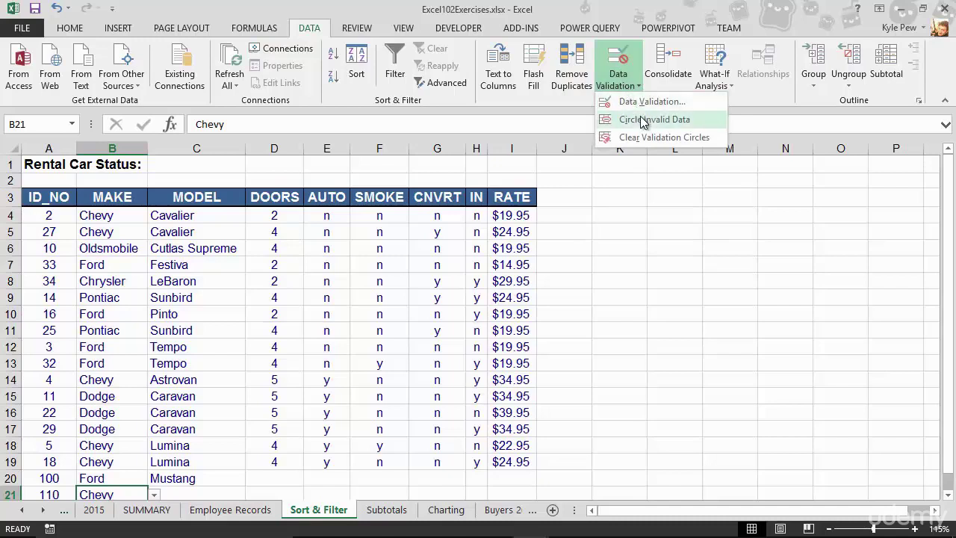
click(685, 125)
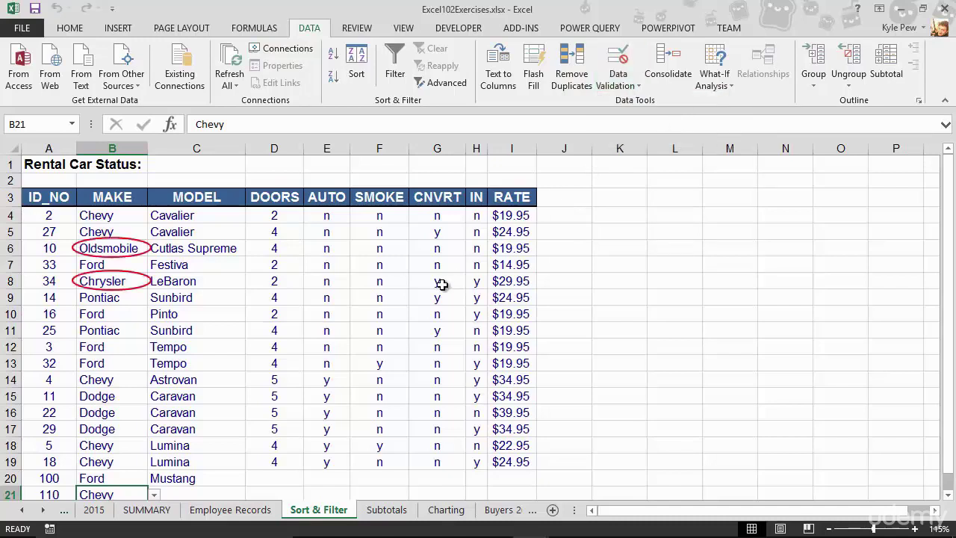